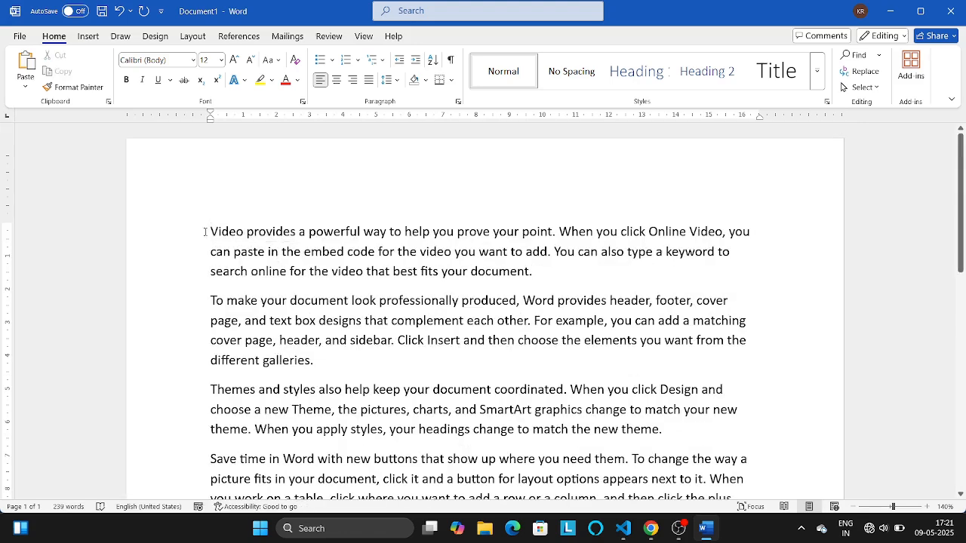
- Highlight the word "Video" at the start of the first paragraph in yellow
drag(211, 231, 244, 231)
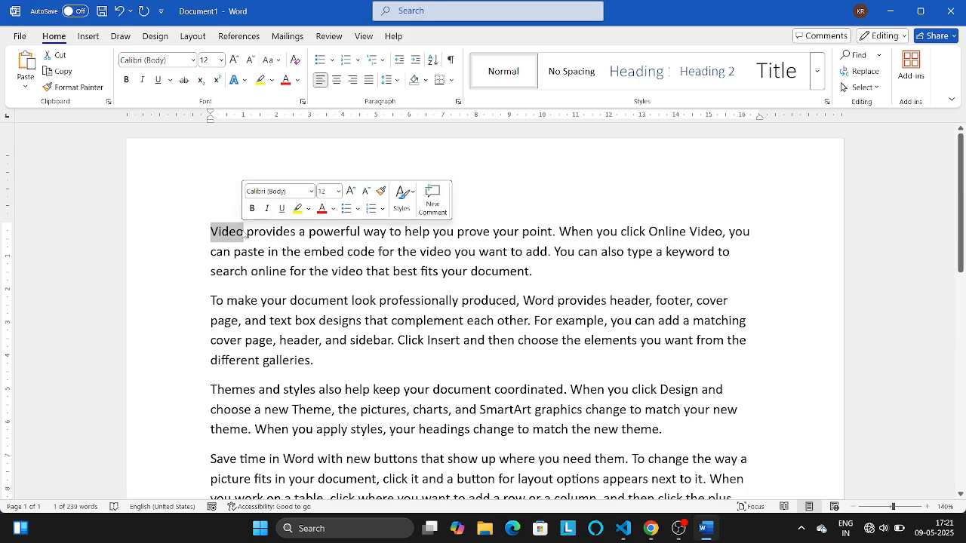
click(260, 81)
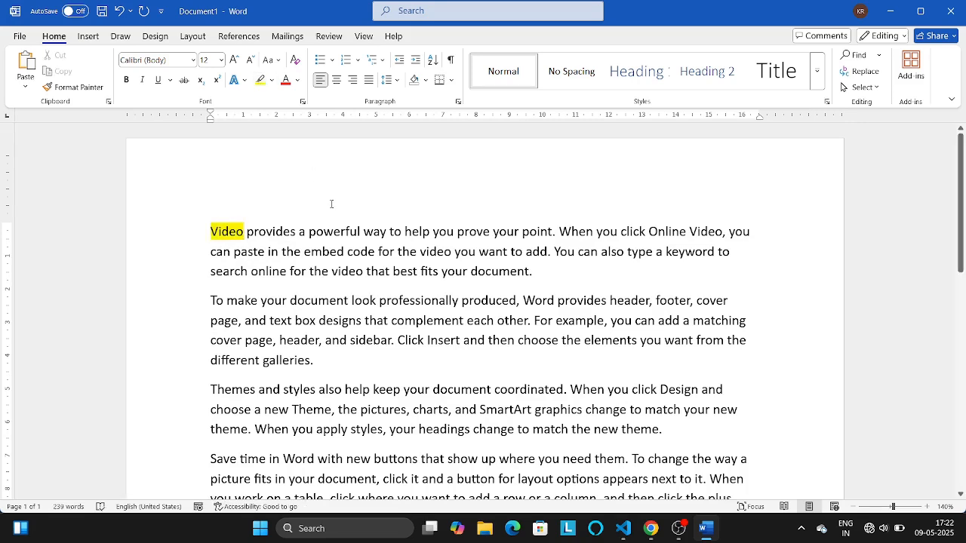
click(348, 243)
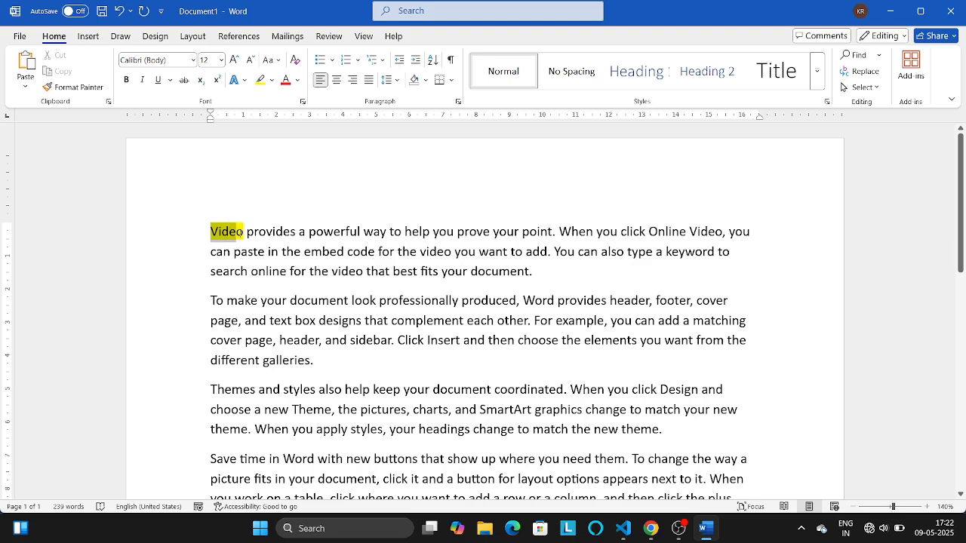
drag(240, 231, 244, 231)
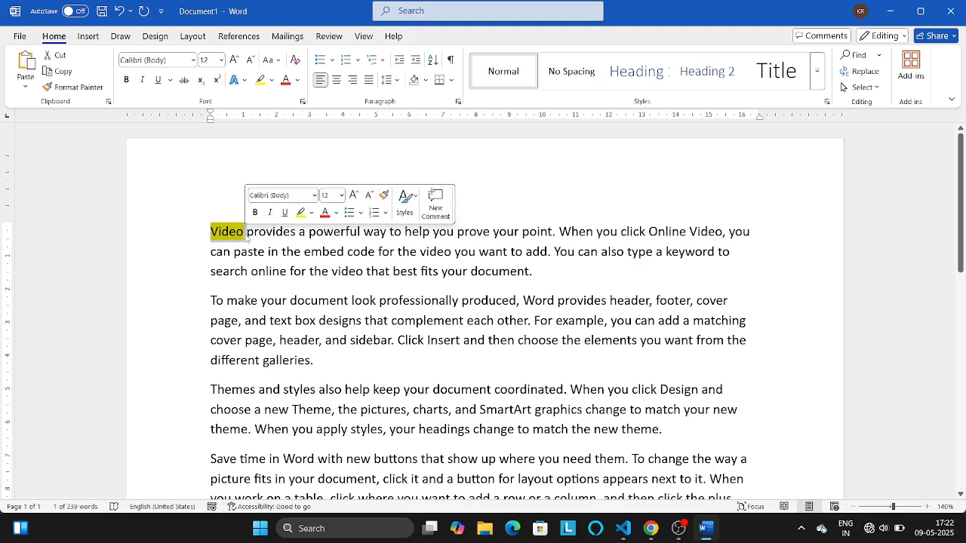
click(69, 88)
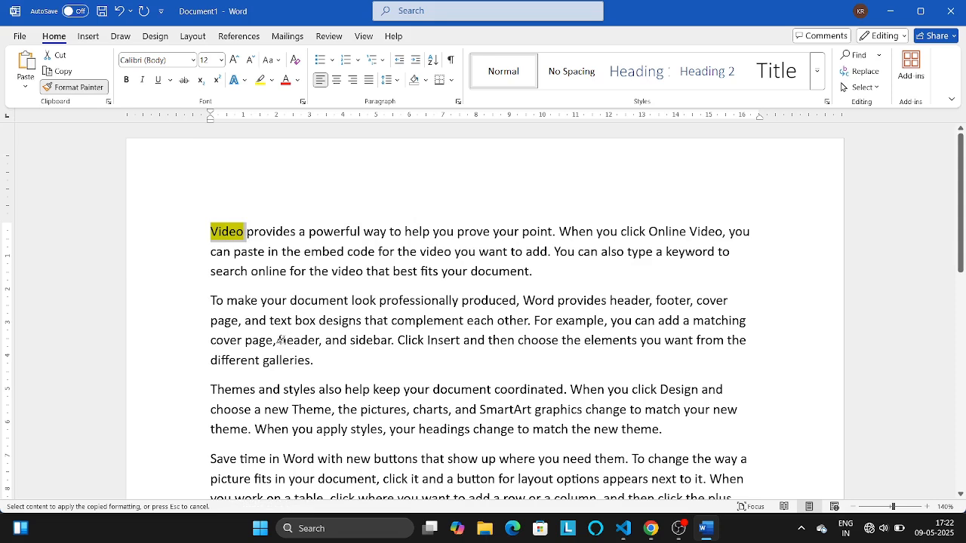
click(281, 341)
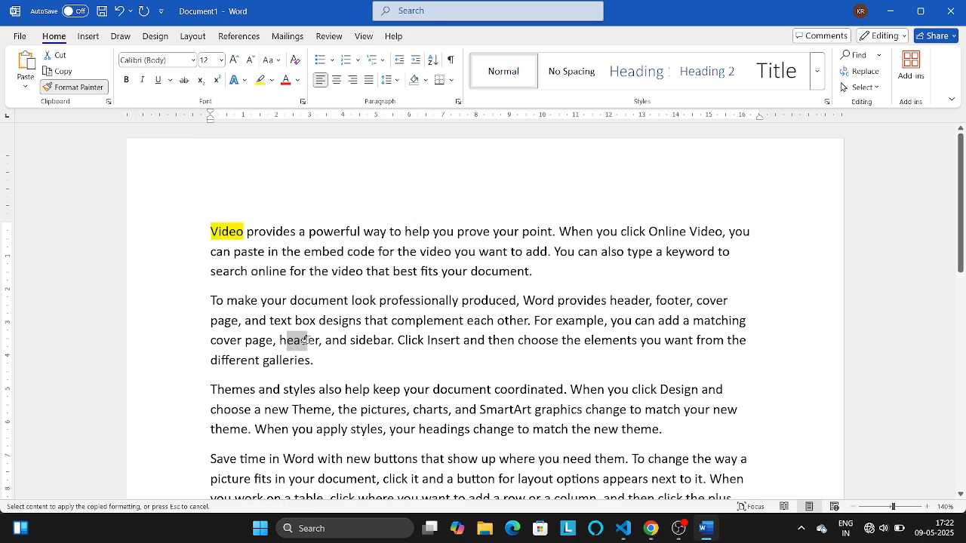
drag(281, 340, 315, 340)
click(316, 340)
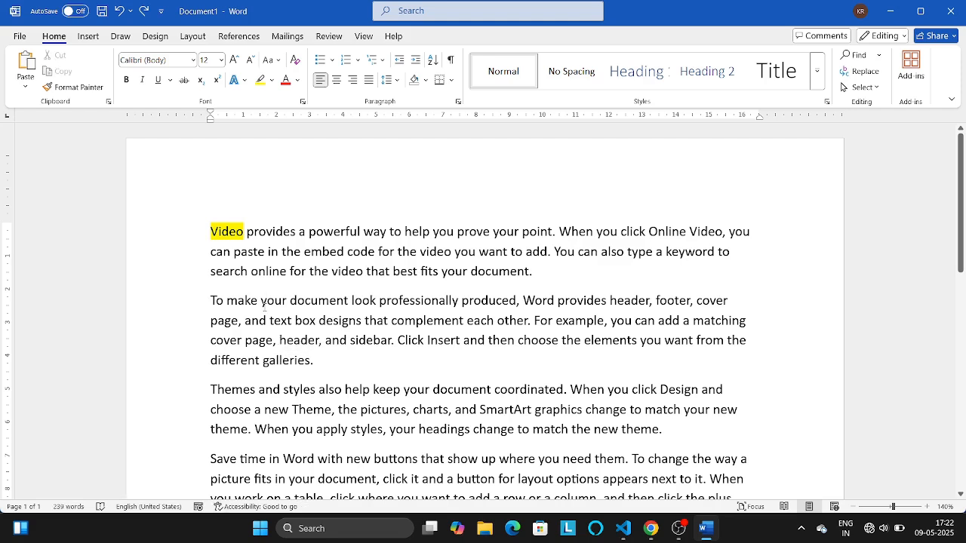
- Copy the formatting of "Video" onto "header," in the third line of the second paragraph with Format Painter
double_click(226, 232)
click(74, 87)
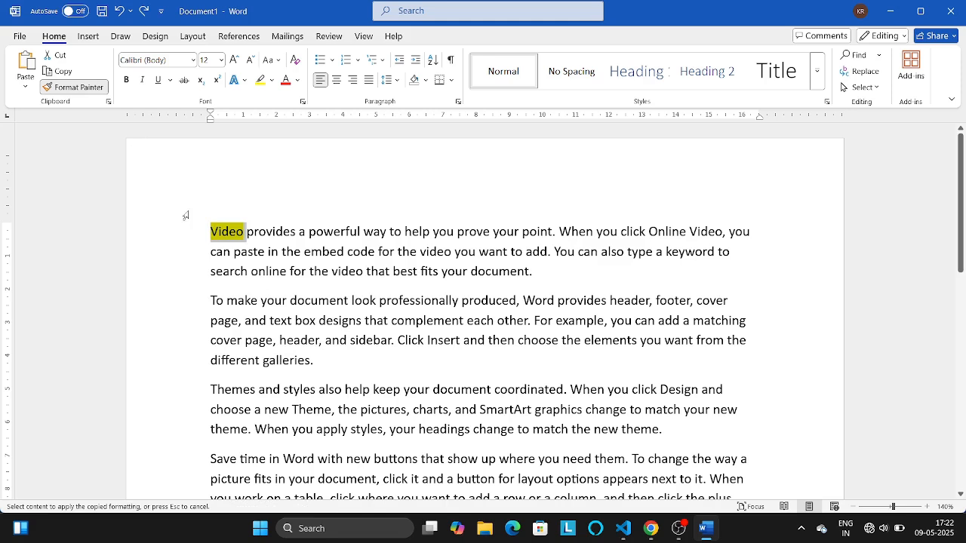
drag(280, 340, 323, 340)
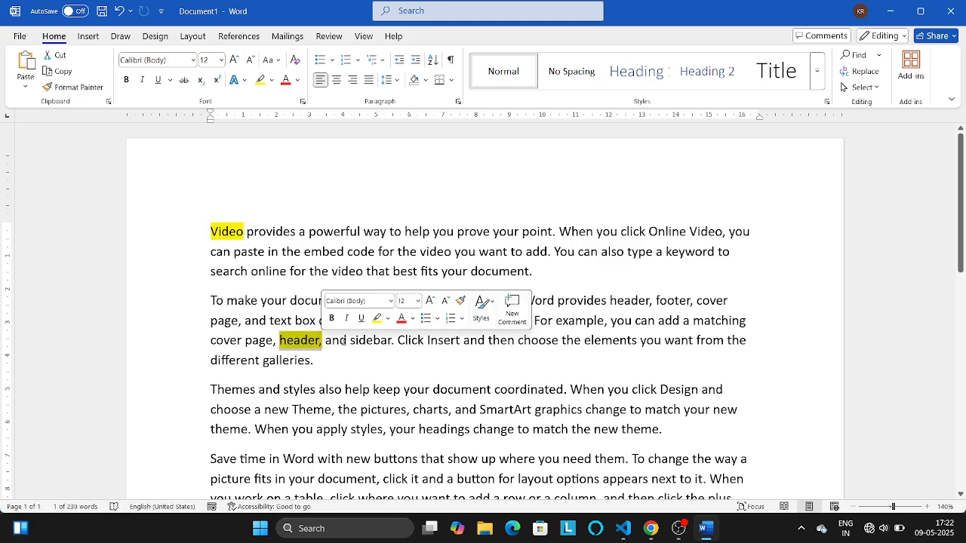
click(342, 341)
- Apply the yellow highlight formatting of "Video" to "SmartArt" and "Design" in the third paragraph with Format Painter
drag(211, 232, 243, 232)
click(73, 89)
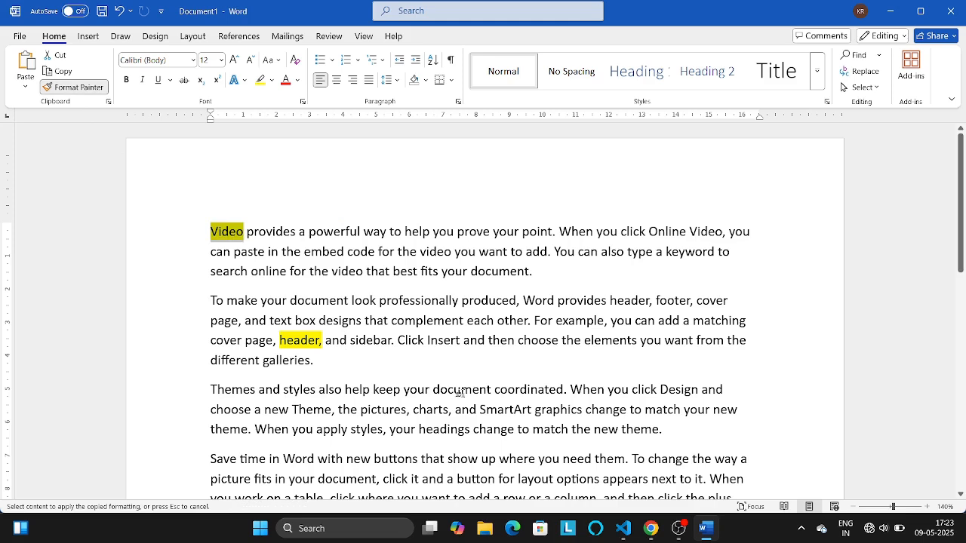
click(481, 413)
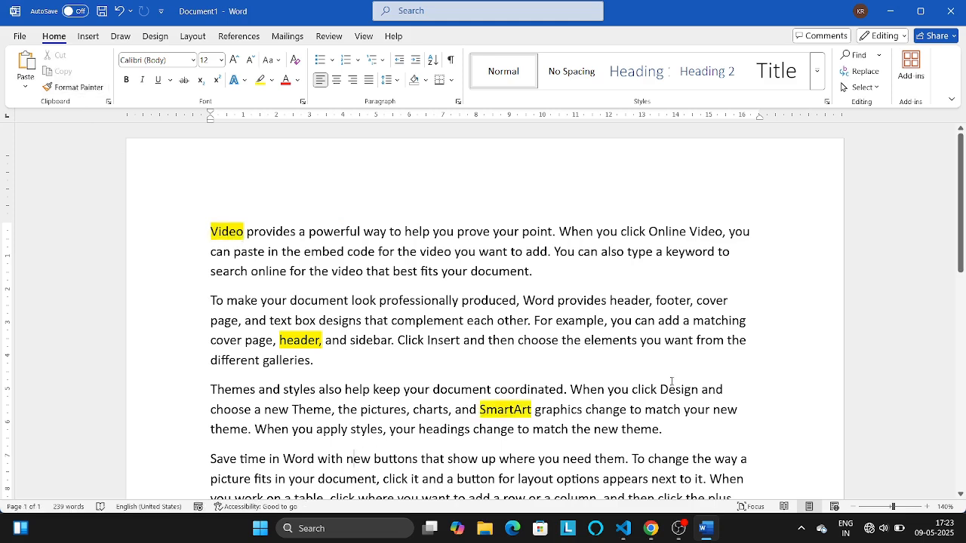
click(73, 87)
click(679, 390)
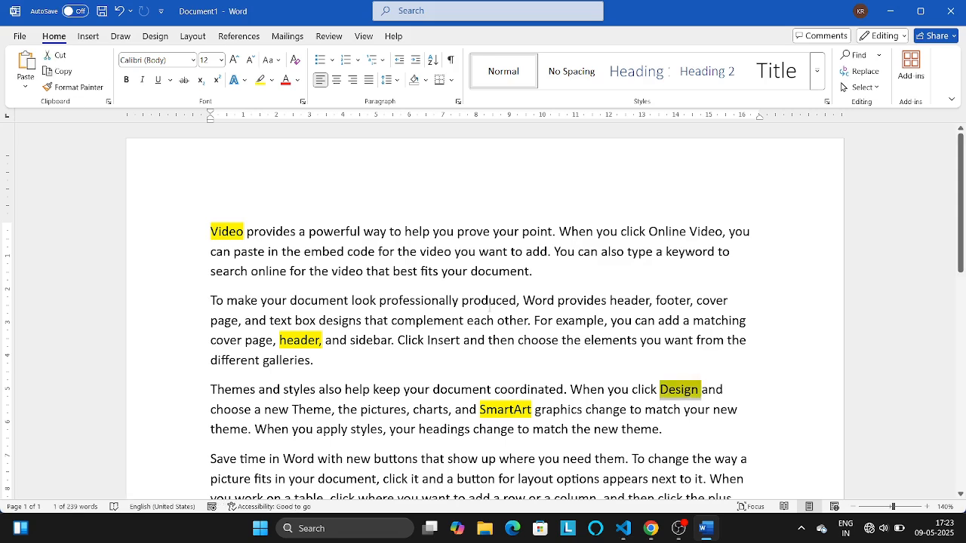
click(489, 305)
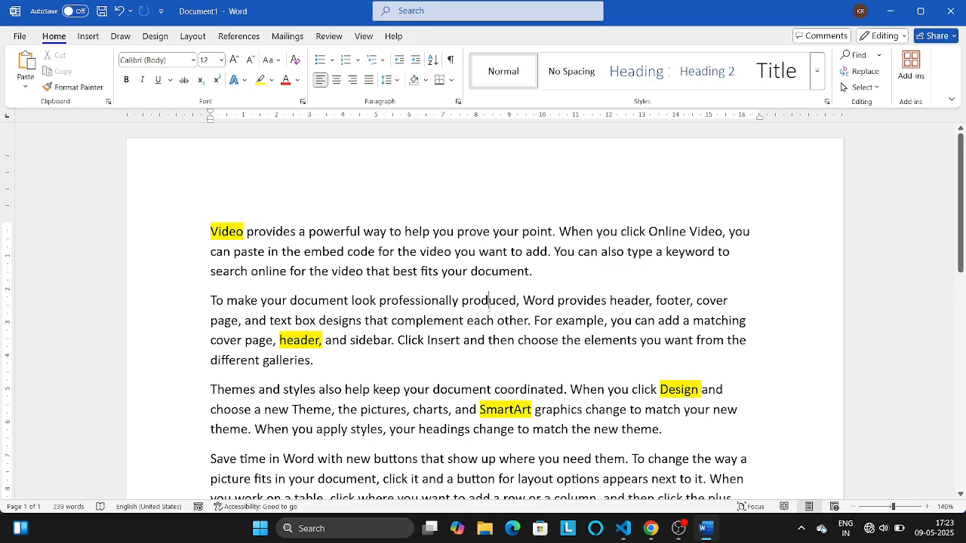
- Insert a Blank built-in header reading "Energy and Matter youtube channel" and return to the body text
click(88, 36)
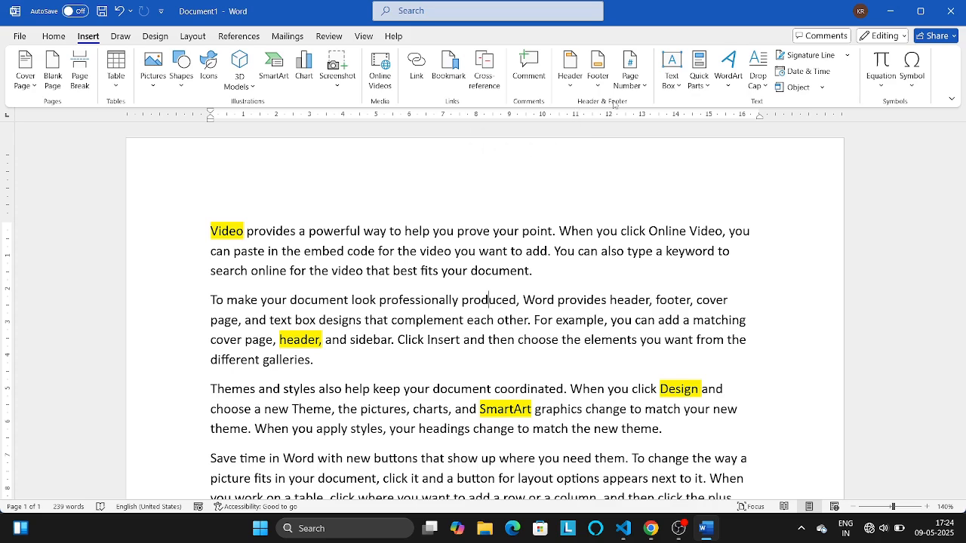
click(569, 86)
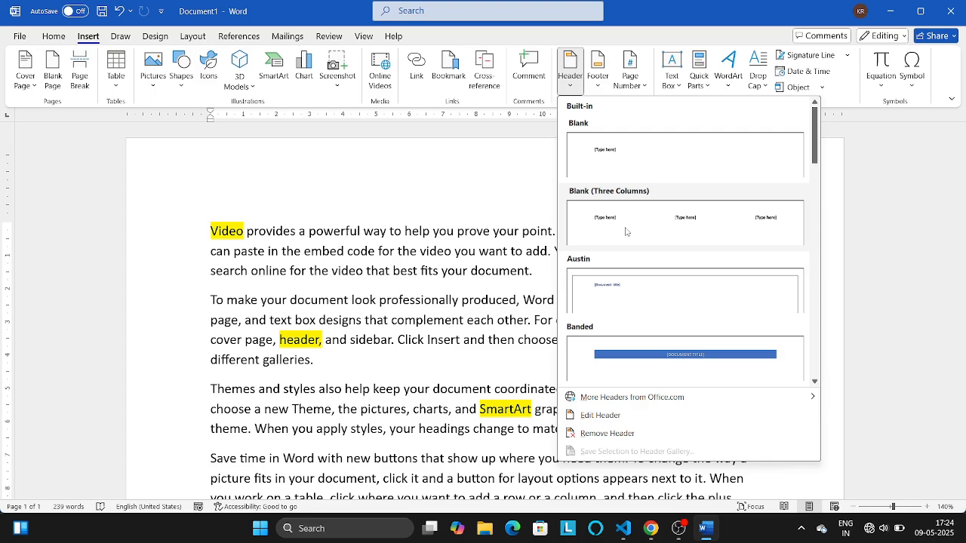
click(630, 149)
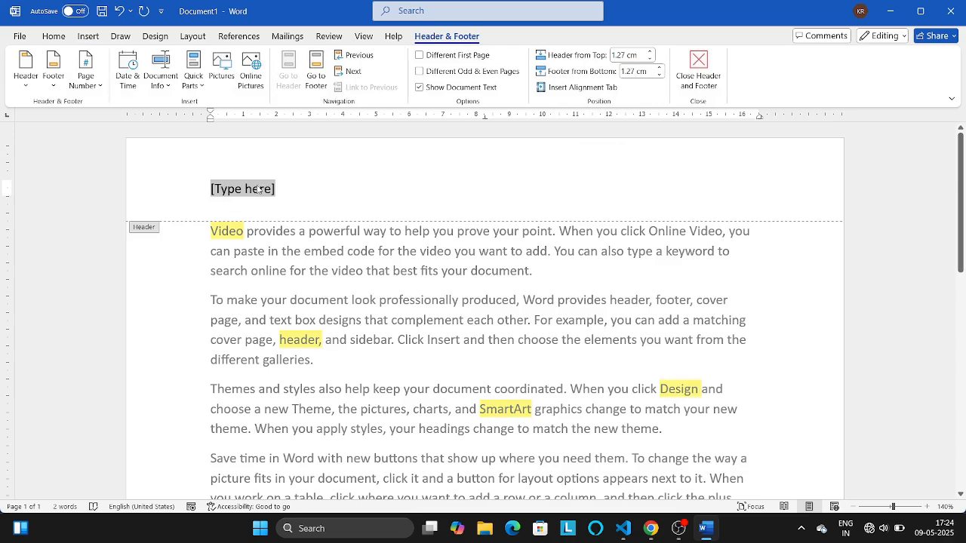
key(Delete)
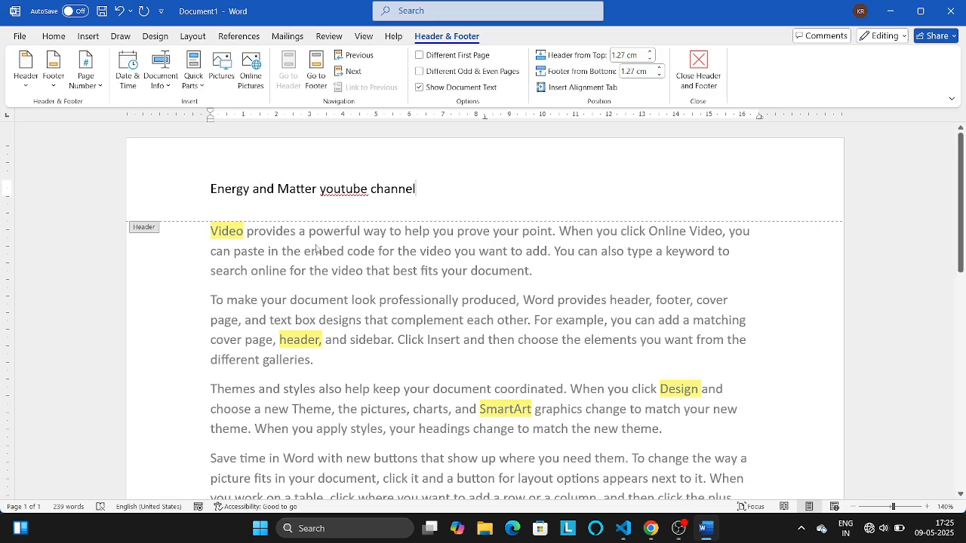
double_click(368, 250)
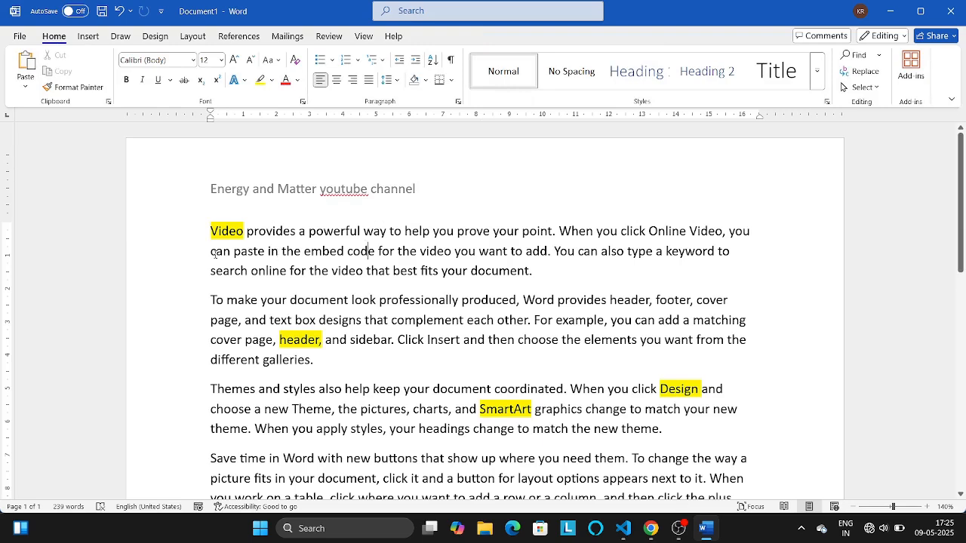
- Copy the entire body text and paste it repeatedly below the last paragraph until the document reaches 15 pages
drag(208, 230, 405, 389)
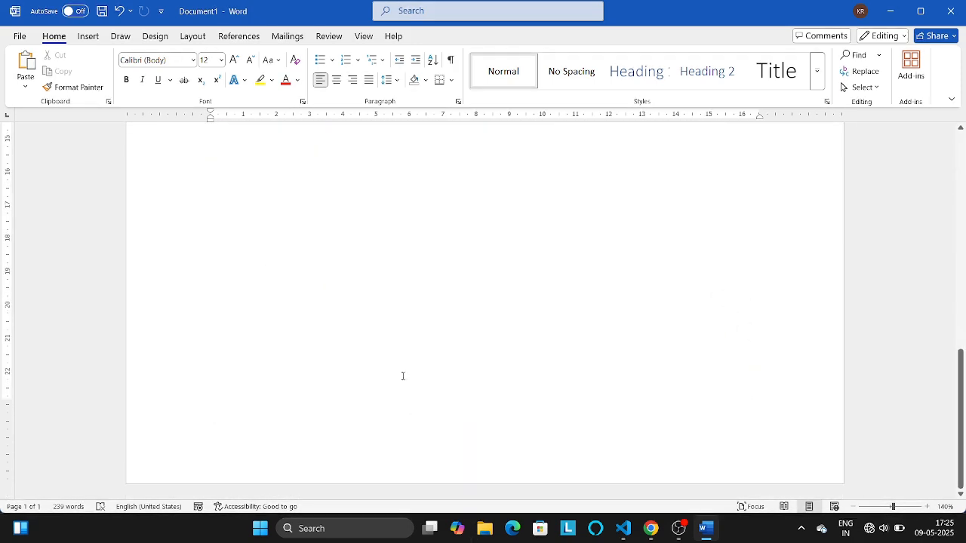
drag(348, 217, 410, 179)
key(ctrl+a)
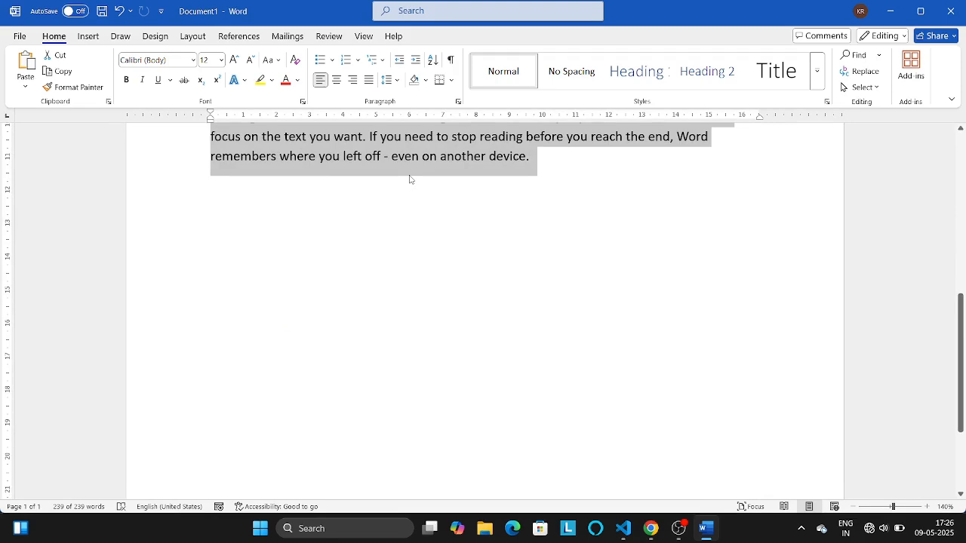
click(409, 179)
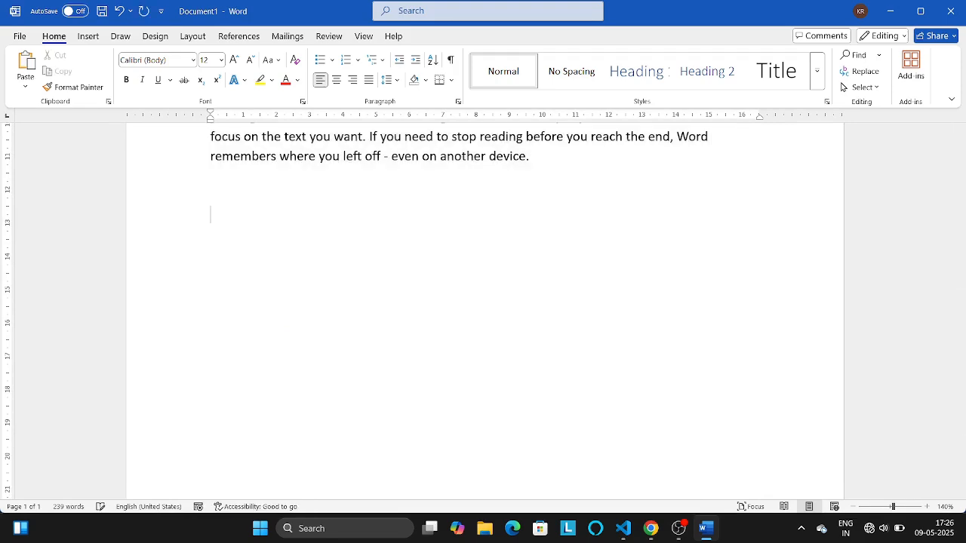
scroll(409, 179, up, 5)
key(ctrl+v)
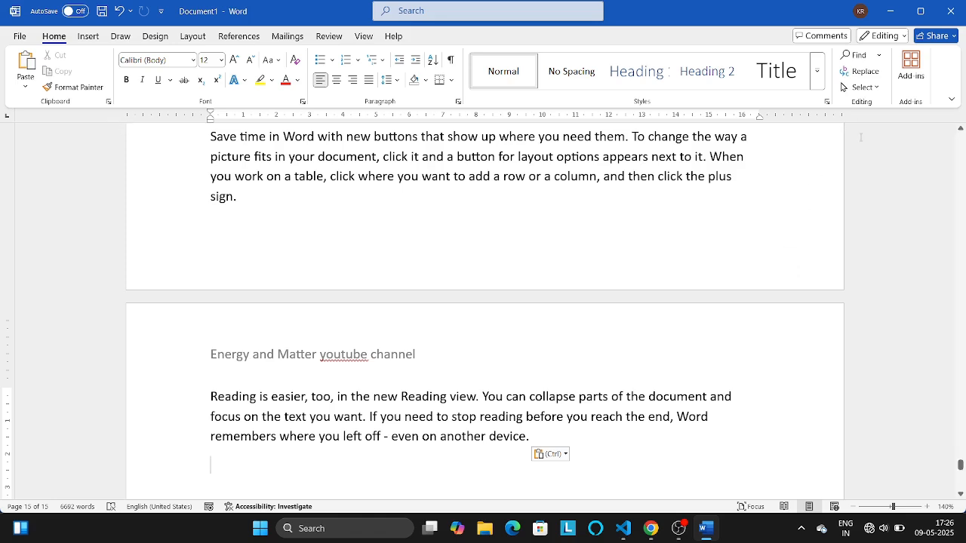
- Use Go To to jump from the end of the document to page 1, and close the dialog
click(879, 59)
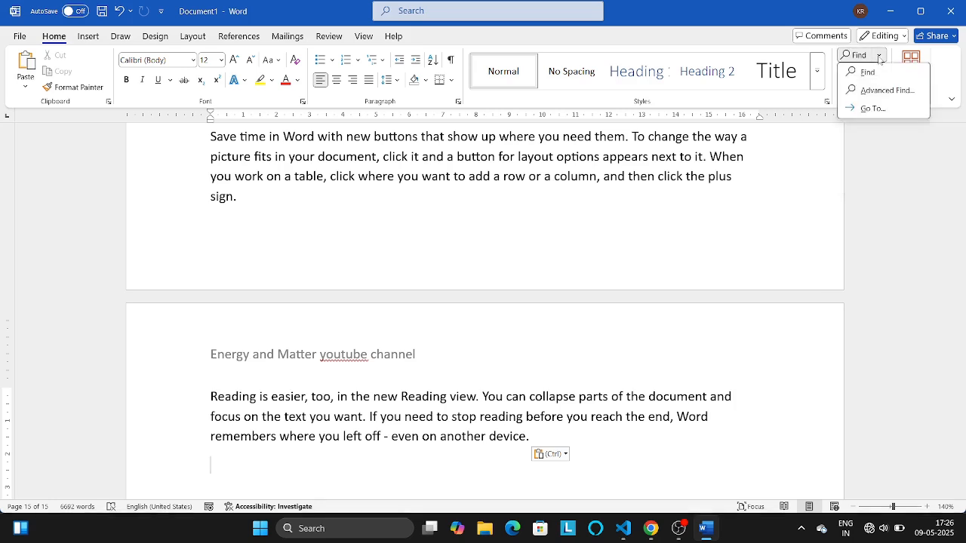
click(873, 110)
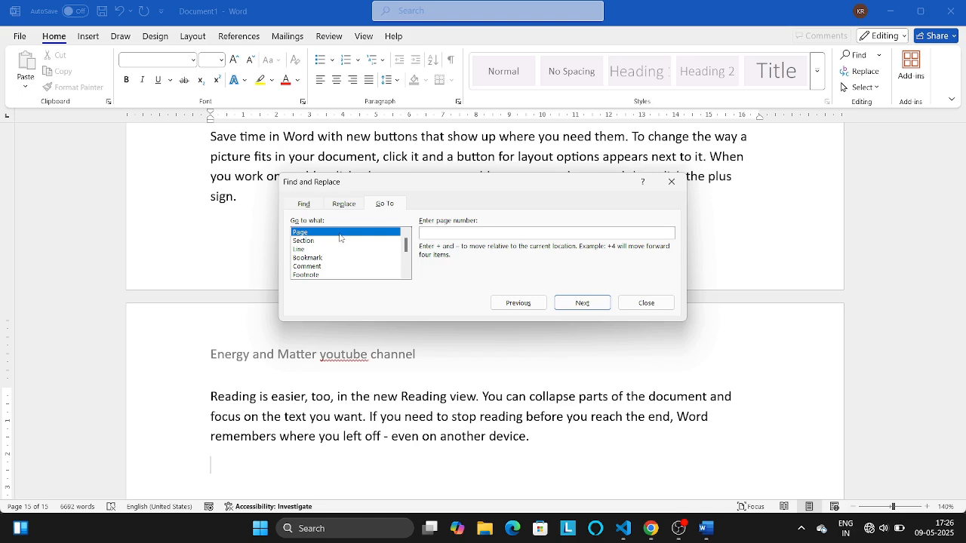
text(1)
key(Return)
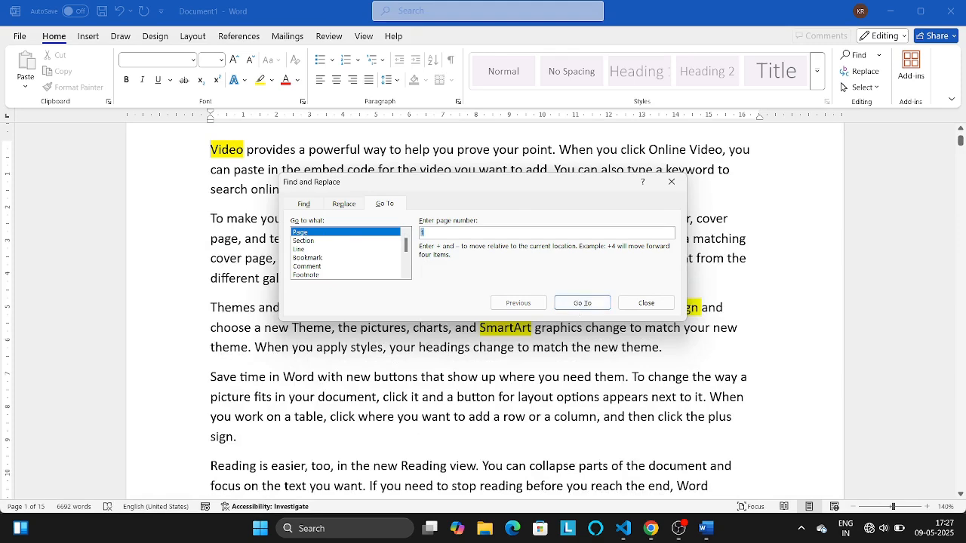
click(646, 303)
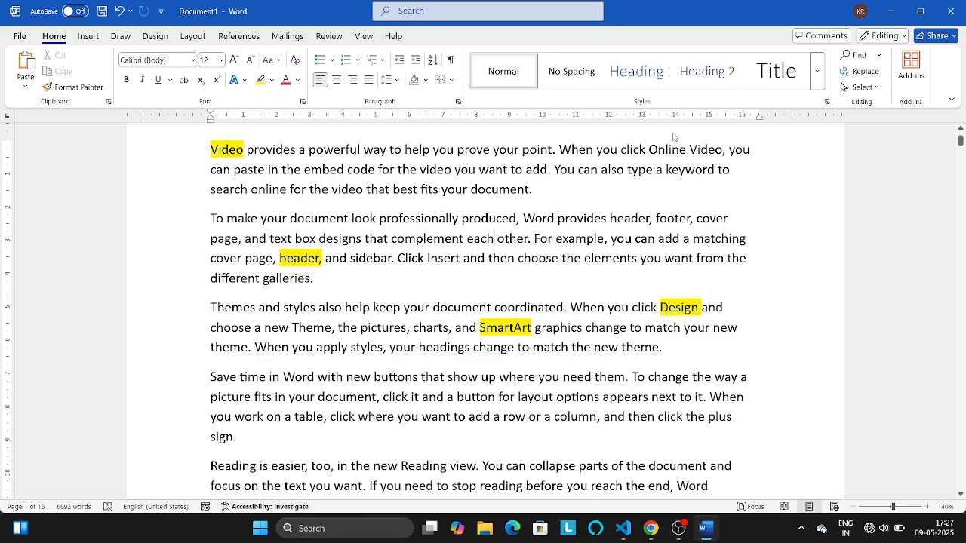
- Jump to page 9 of the document with Go To and close the dialog
click(761, 89)
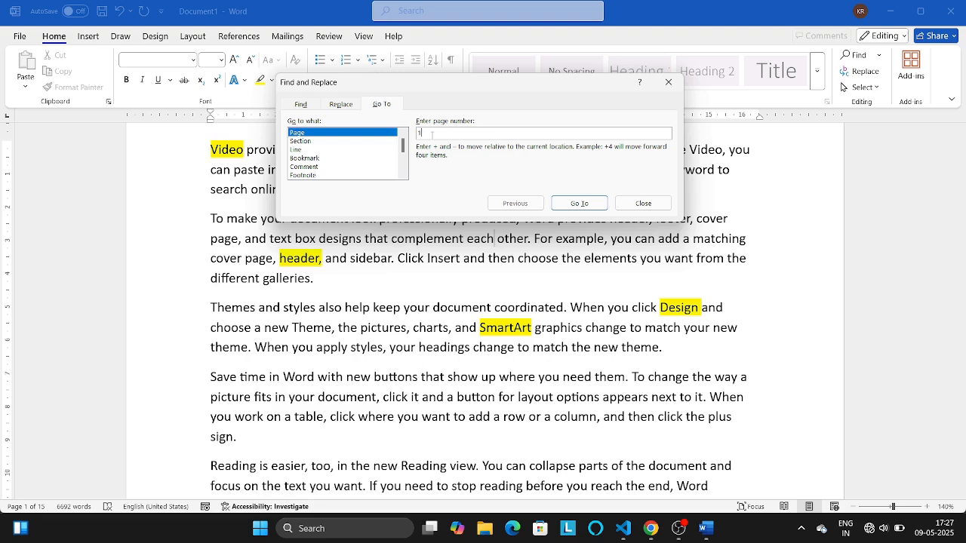
key(BackSpace)
text(6)
click(575, 204)
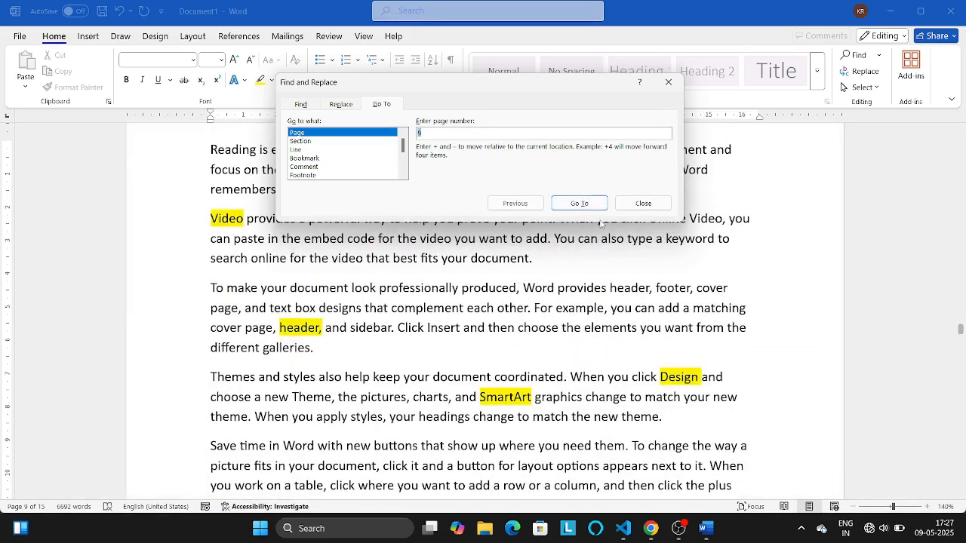
click(629, 204)
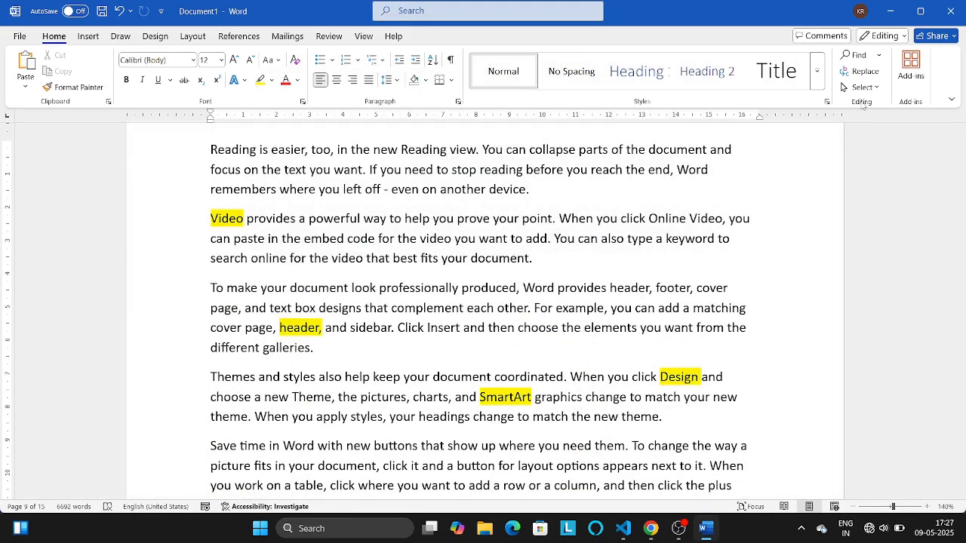
- Return to page 1 of the document with Go To and close the dialog
click(878, 55)
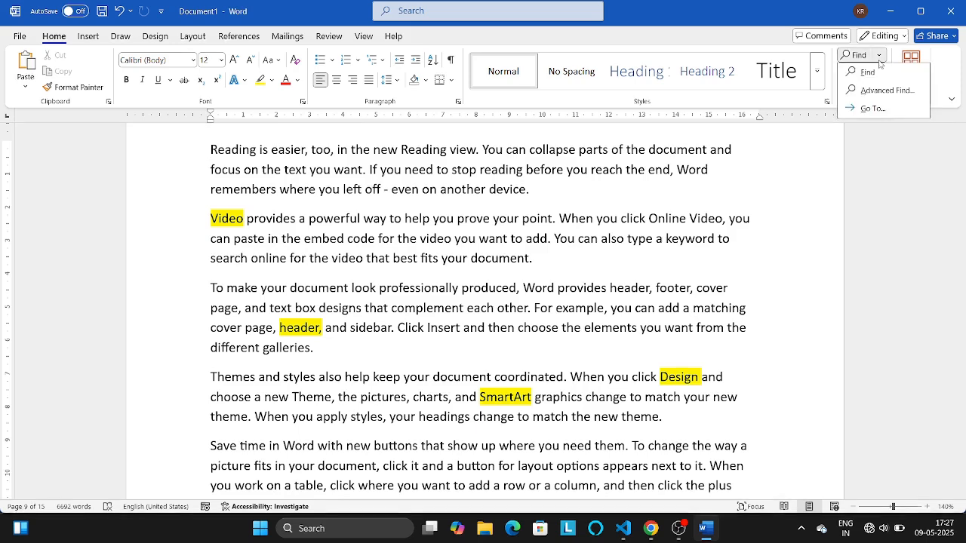
click(873, 108)
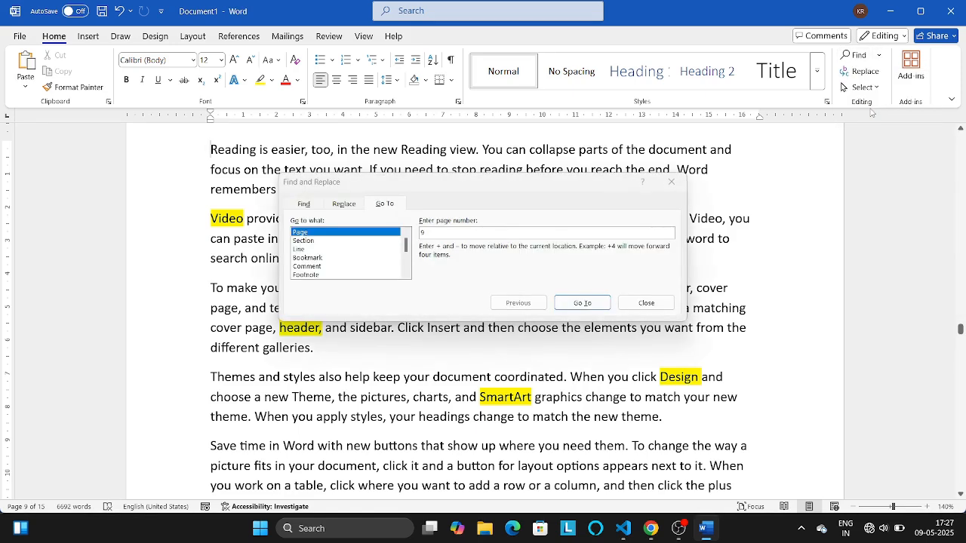
click(493, 234)
text(1)
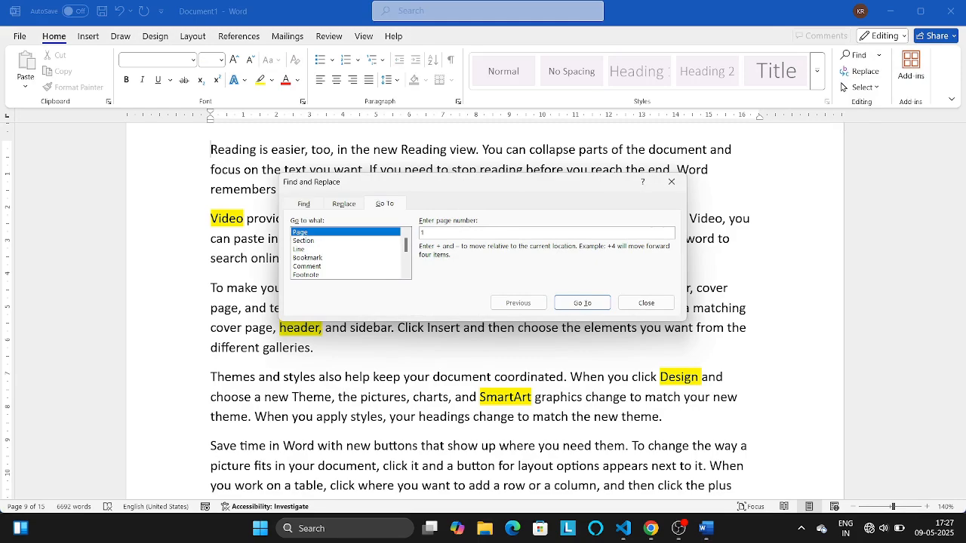
key(Return)
key(Escape)
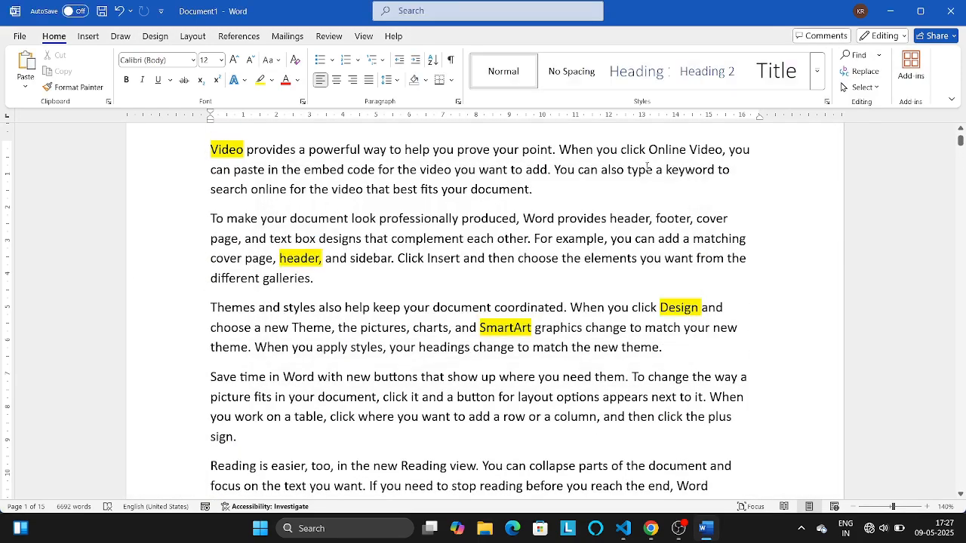
- Insert the Austin footer, replace its page number text with "Energy and Matter youtube channel", and return to the body text
click(87, 37)
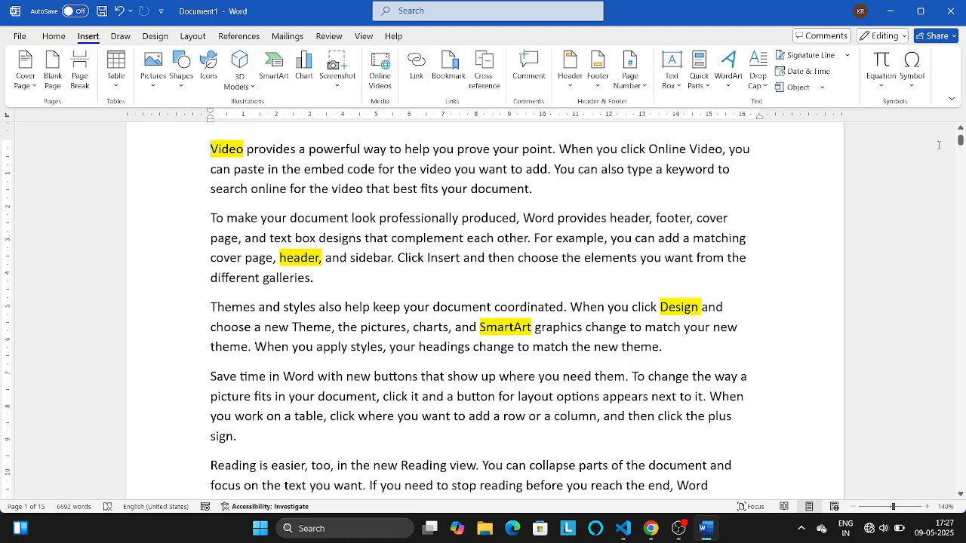
drag(961, 142, 961, 106)
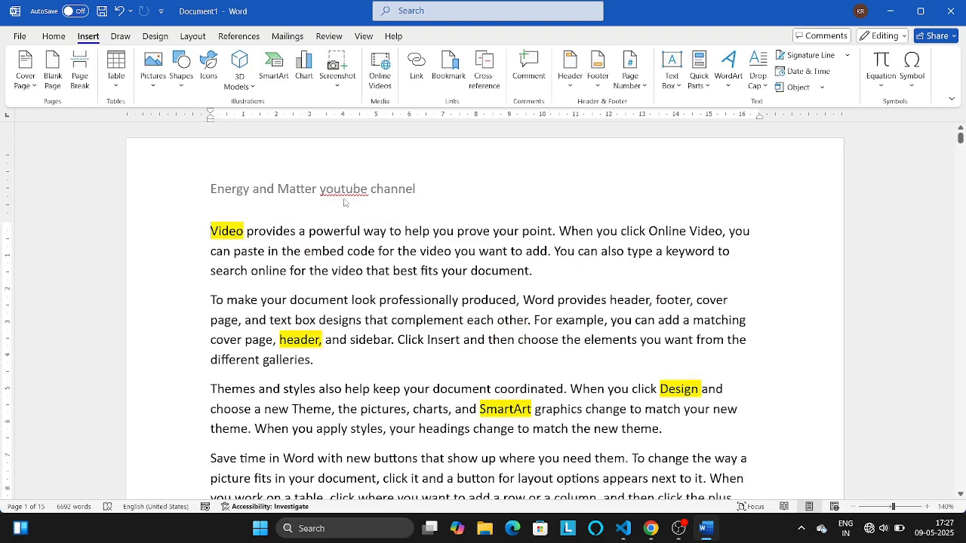
click(599, 88)
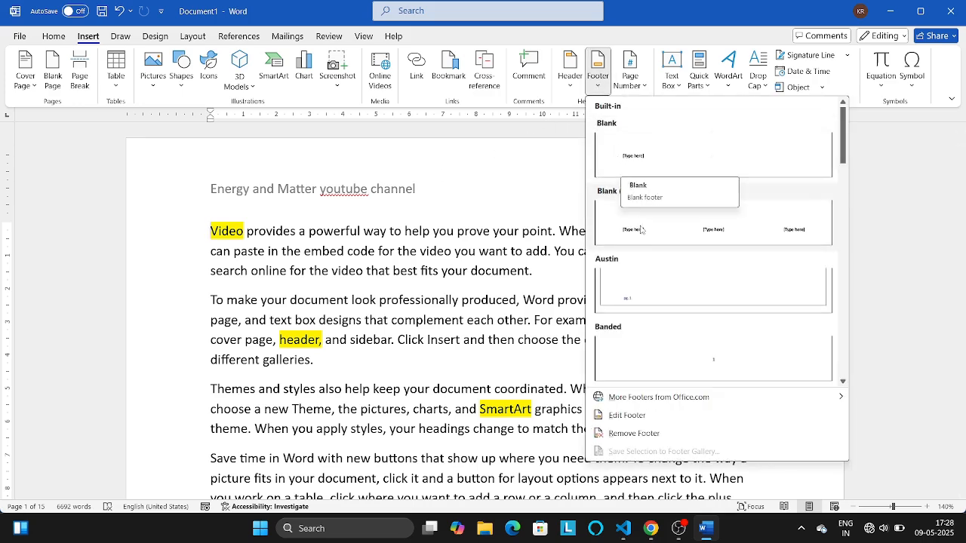
click(678, 309)
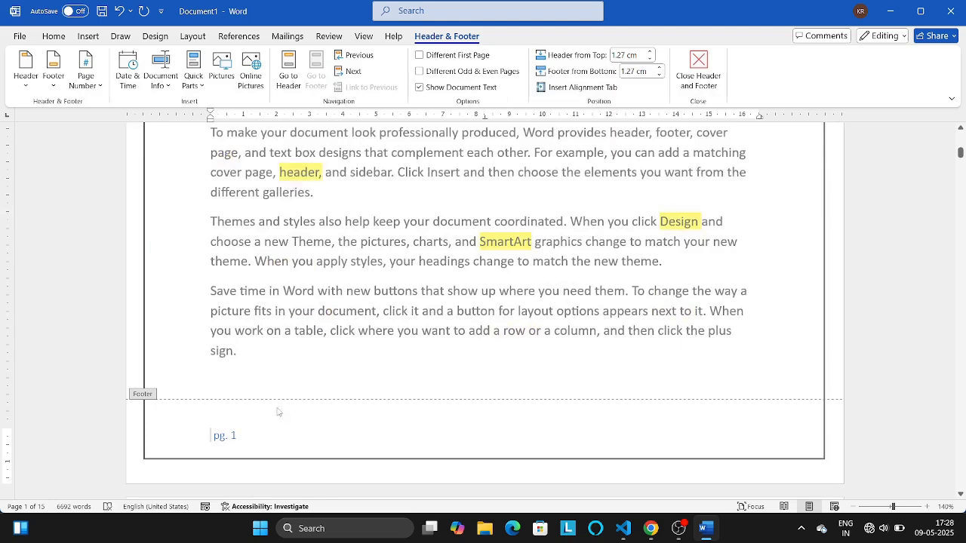
key(ctrl+a)
text(Energy and Matter youtube channel)
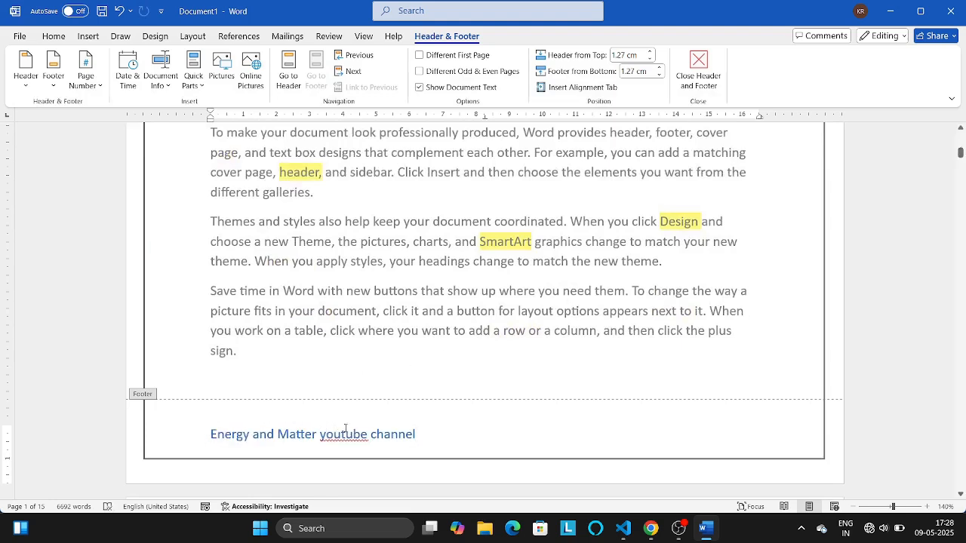
double_click(431, 260)
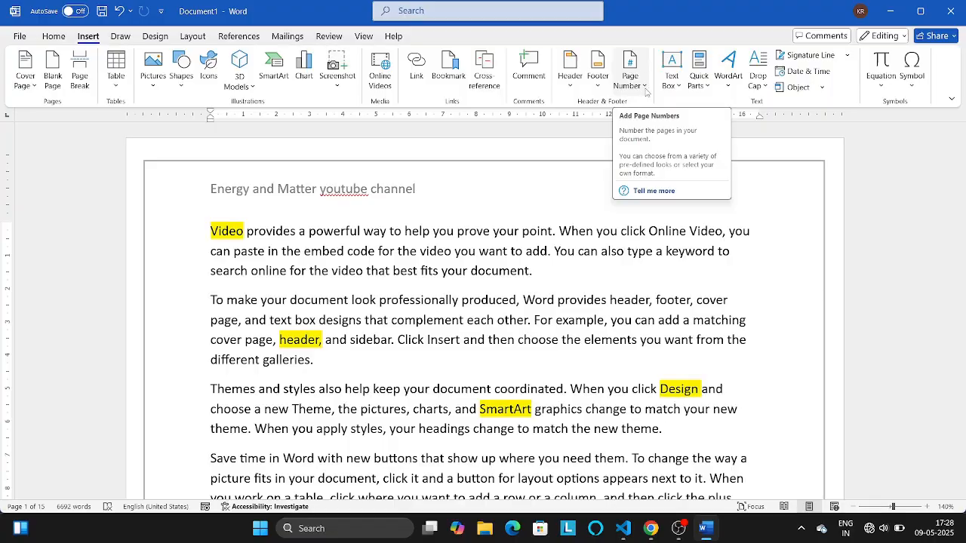
- Add centred page numbers at the top of every page using the Plain Number 2 style
click(646, 91)
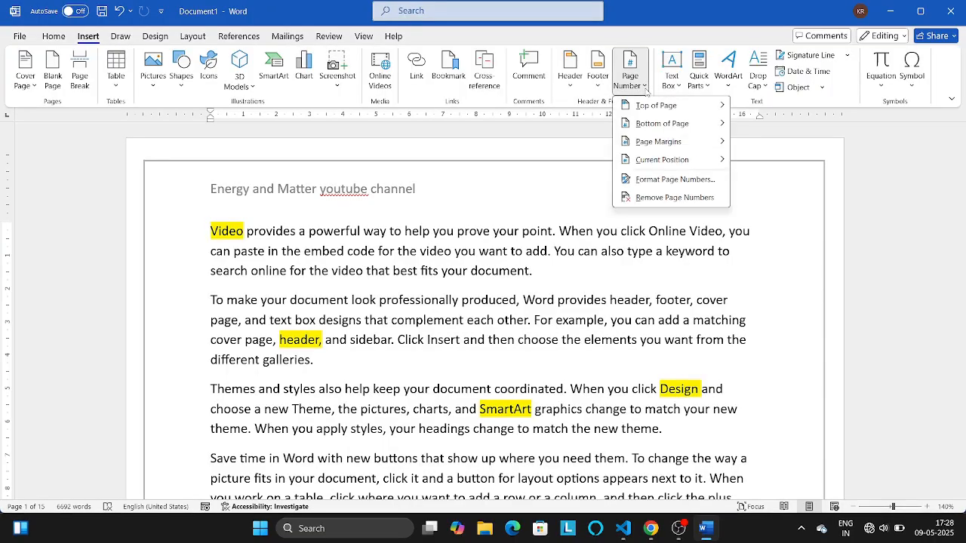
mouse_move(670, 109)
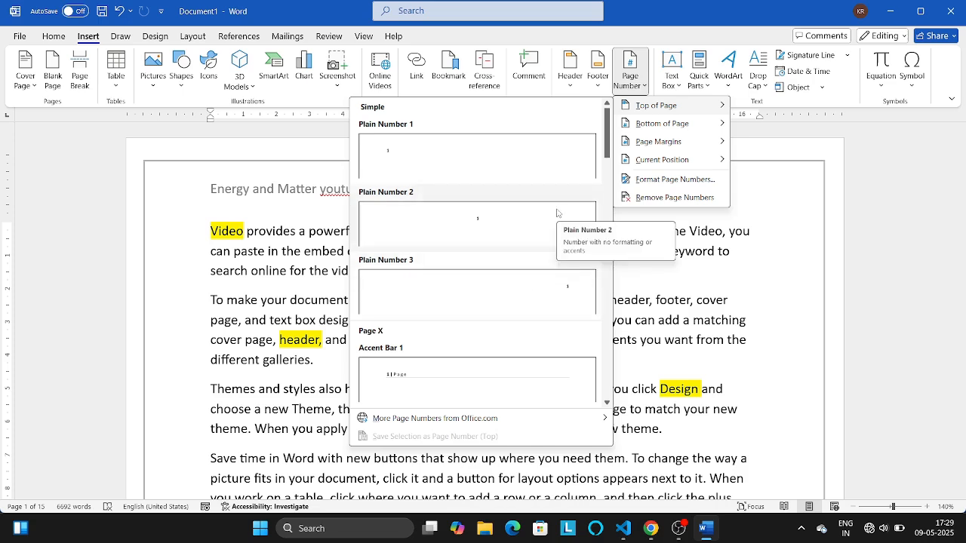
click(486, 224)
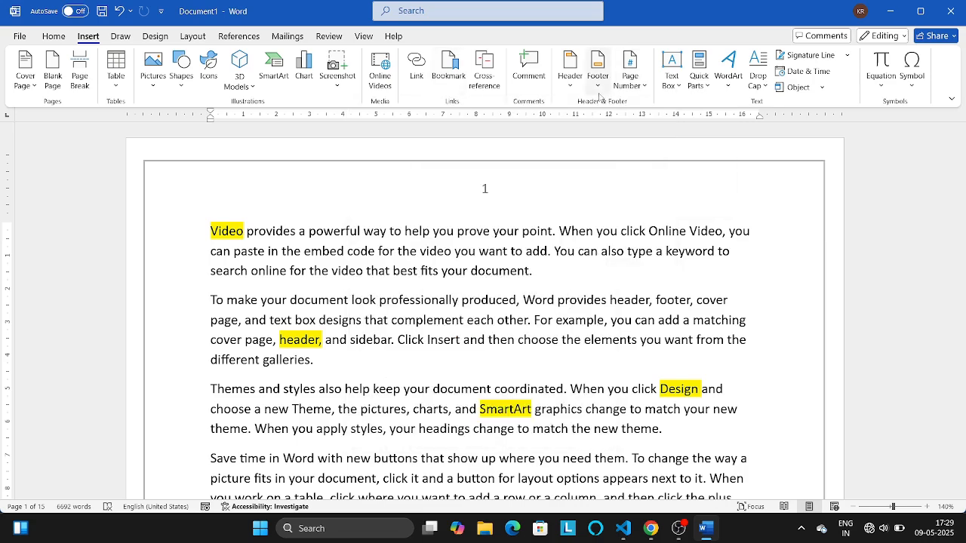
- Add right-aligned page numbers at the bottom of every page using the Plain Number 3 style
click(636, 89)
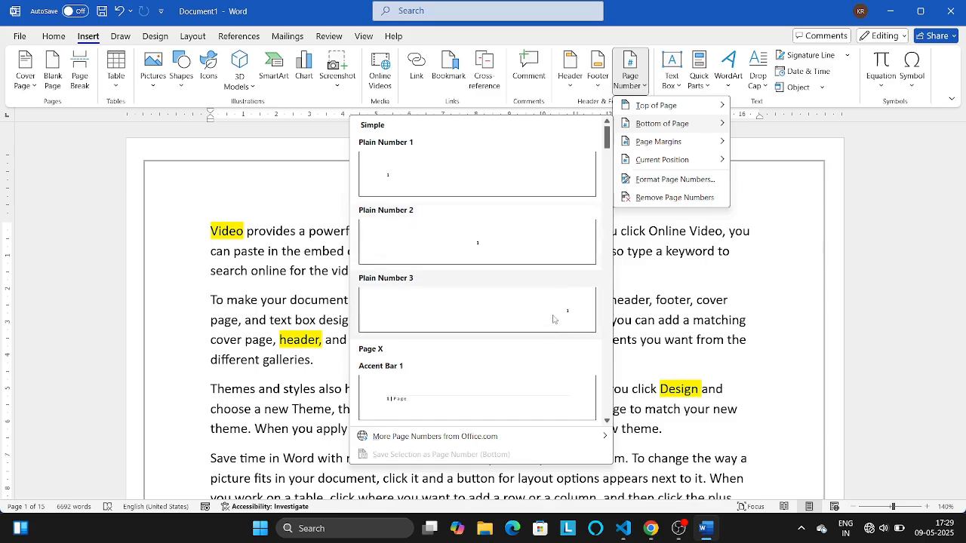
click(557, 316)
drag(935, 160, 933, 138)
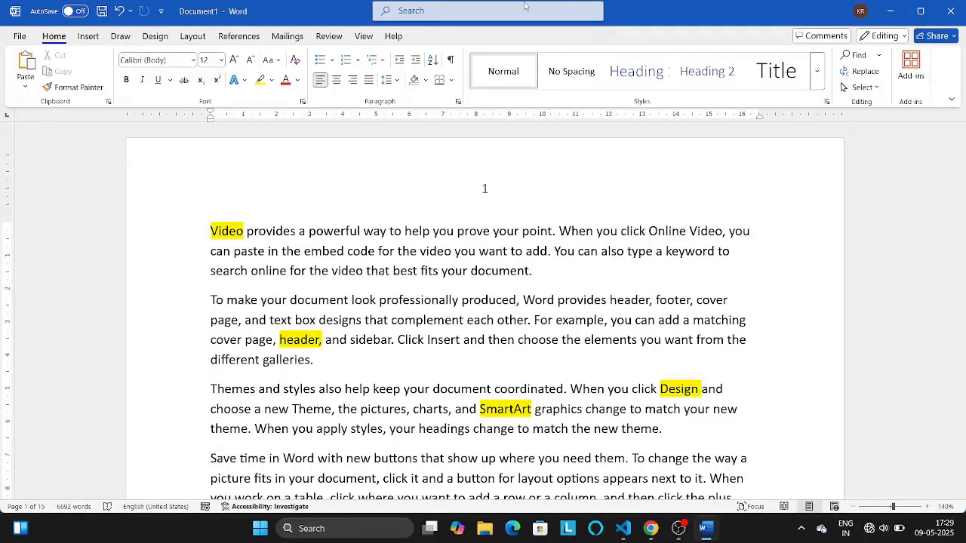
- Remove all page numbers from the document and check the pages
click(88, 36)
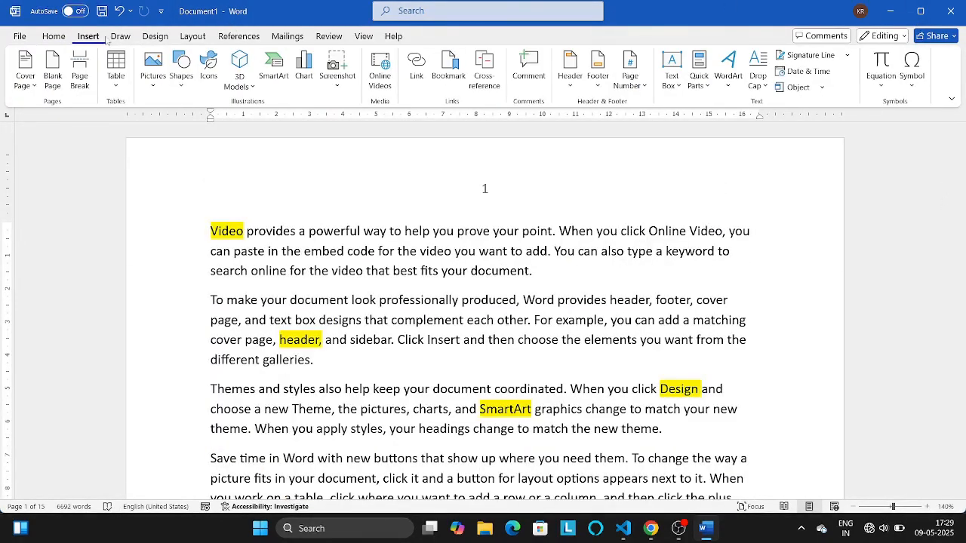
click(634, 92)
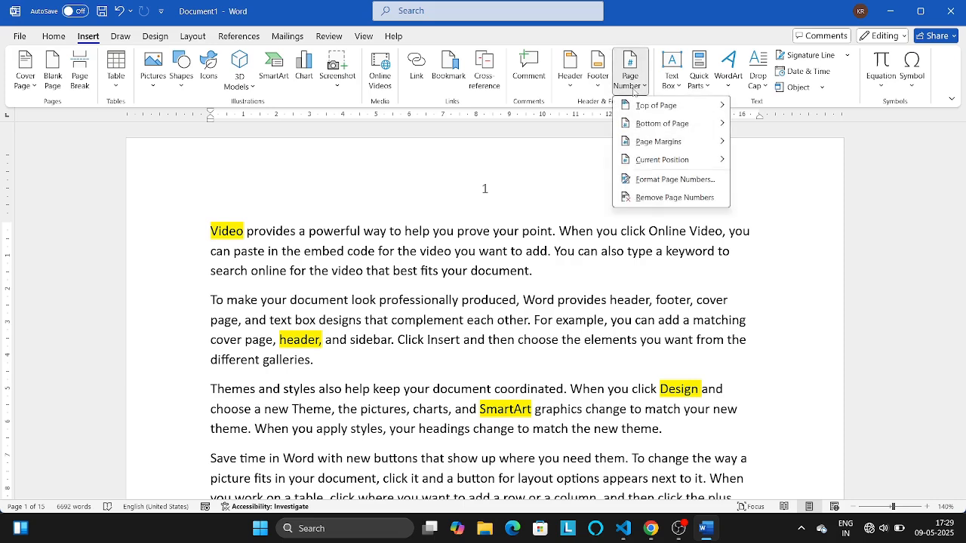
click(649, 197)
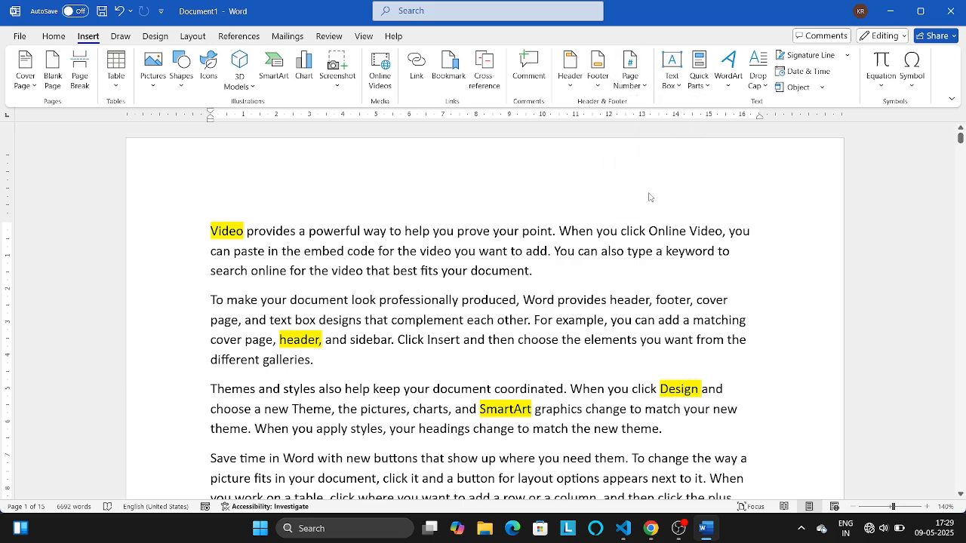
mouse_move(956, 143)
mouse_down()
mouse_move(961, 200)
mouse_move(959, 133)
mouse_up()
- Insert Plain Number 3 page numbers in the now empty footer at the bottom of the pages
click(638, 83)
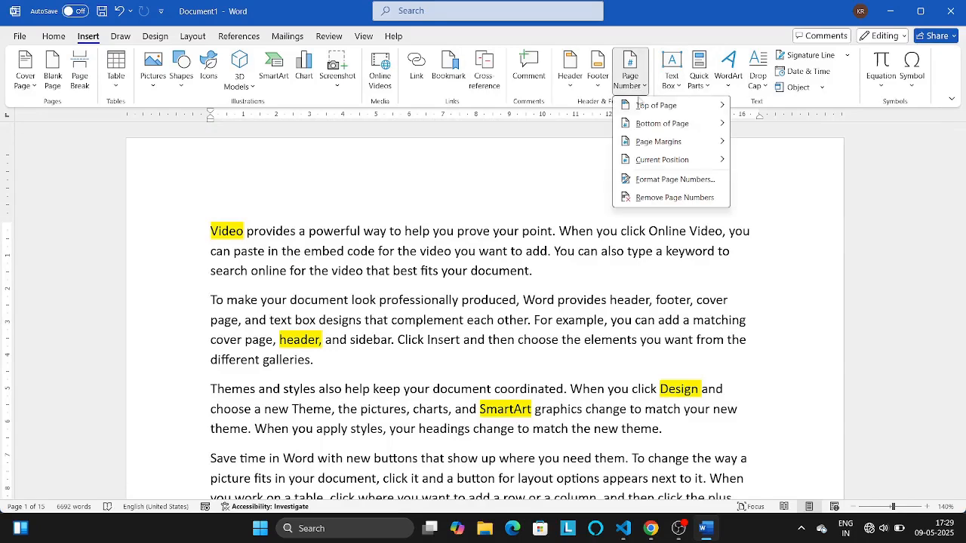
mouse_move(652, 124)
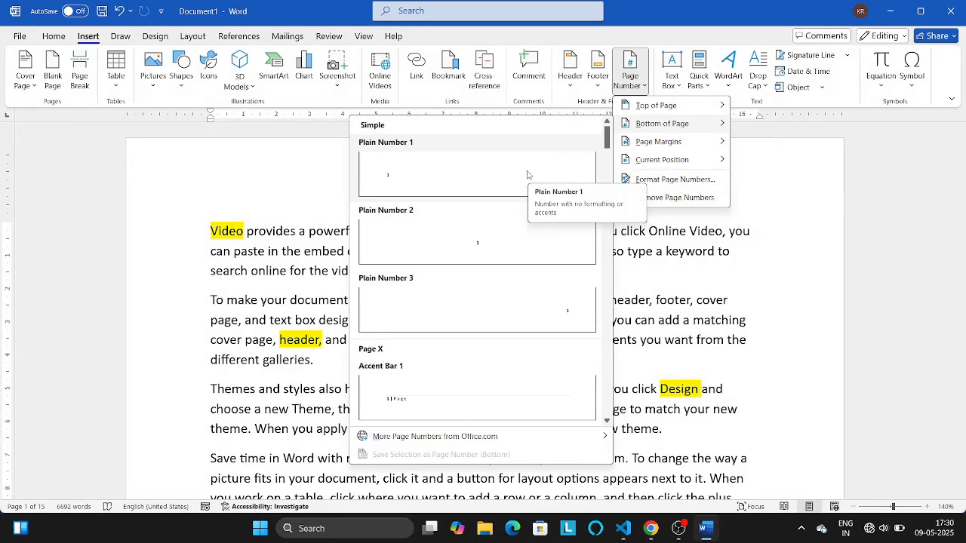
click(537, 307)
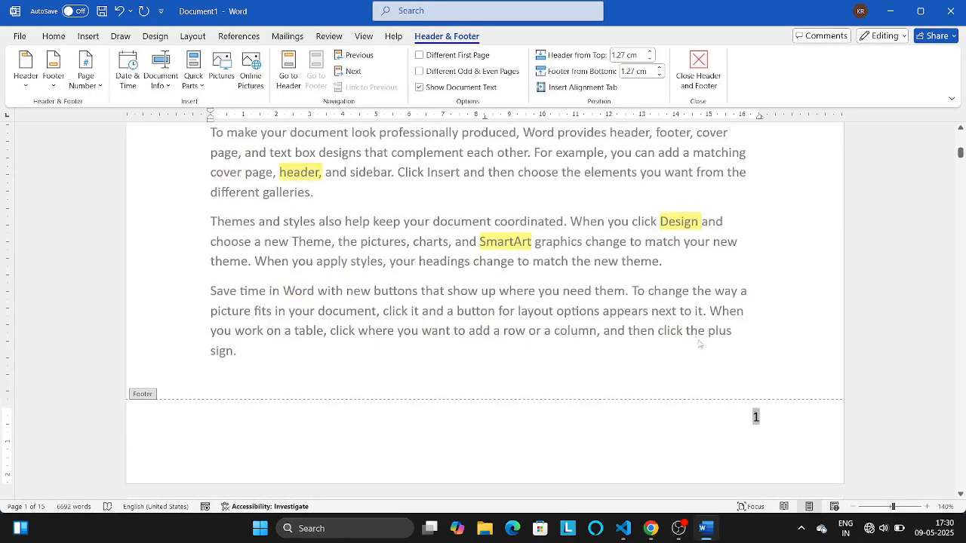